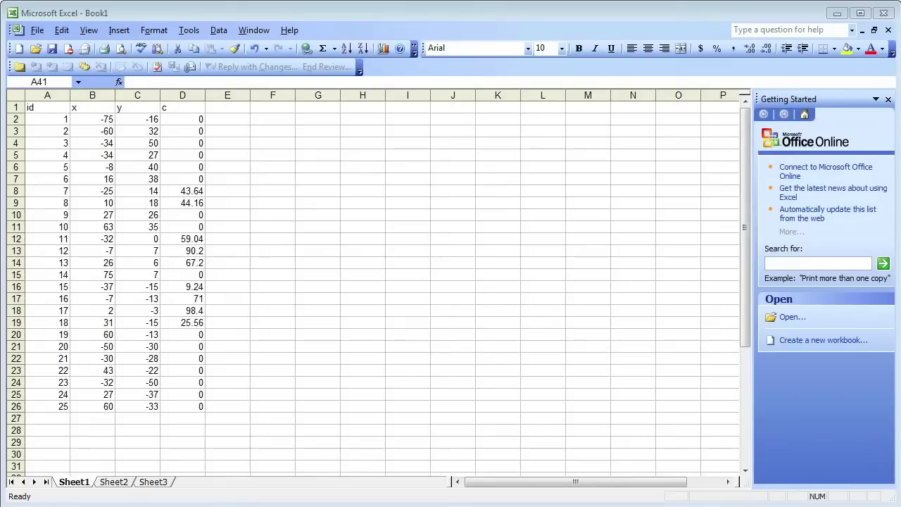
Copy the entire Excel sheet of id, x, y and c data and switch to GMS
click(15, 95)
right_click(17, 100)
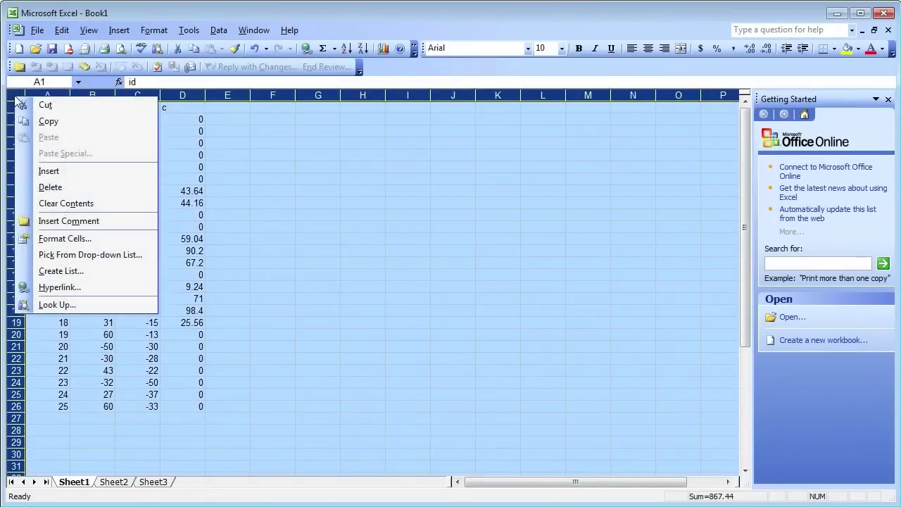
click(56, 123)
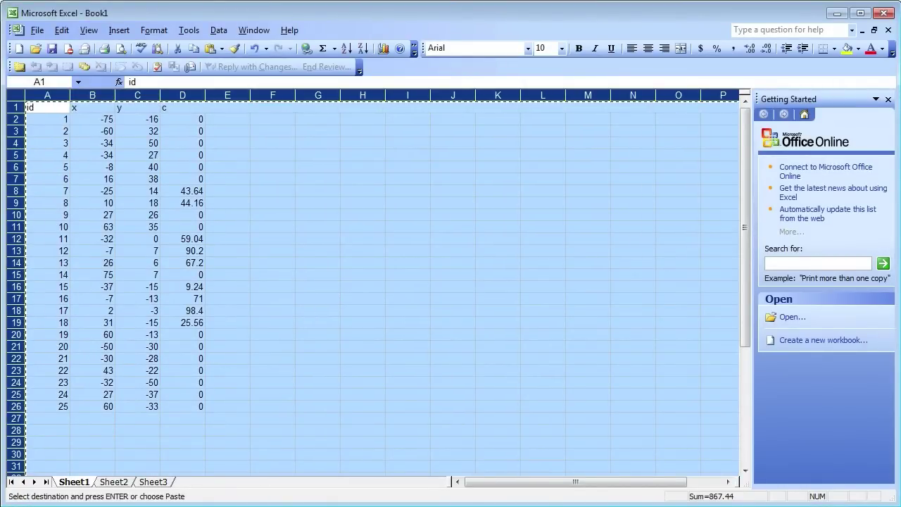
key(alt+Tab)
Paste the table into GMS using a heading row, id mapped as Label, and the dataset named c
key(ctrl+v)
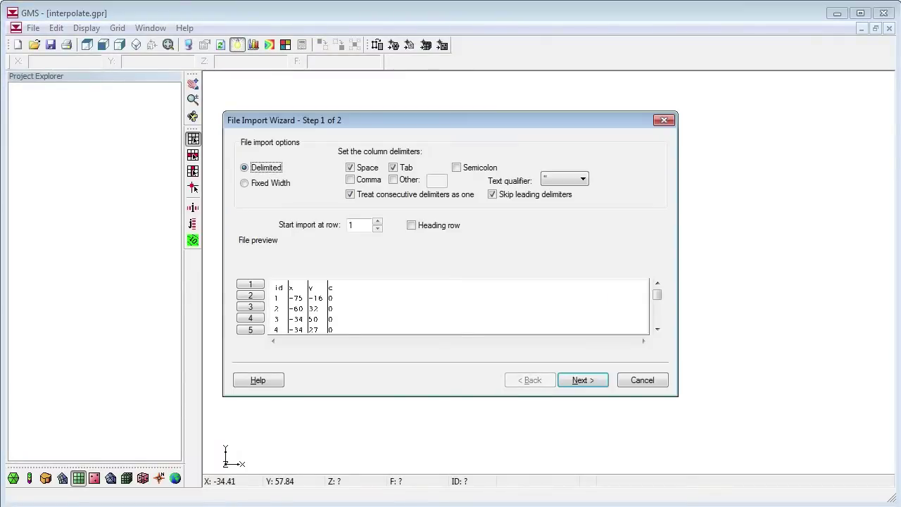
click(425, 226)
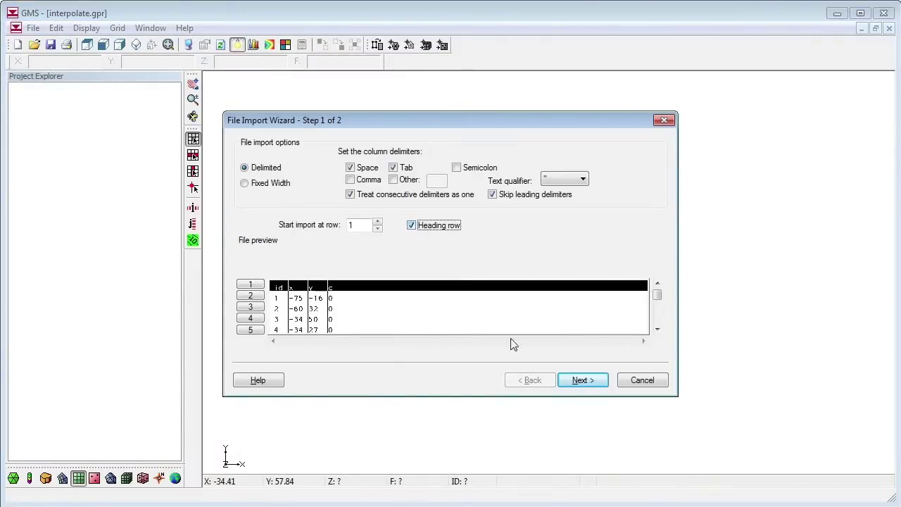
click(578, 381)
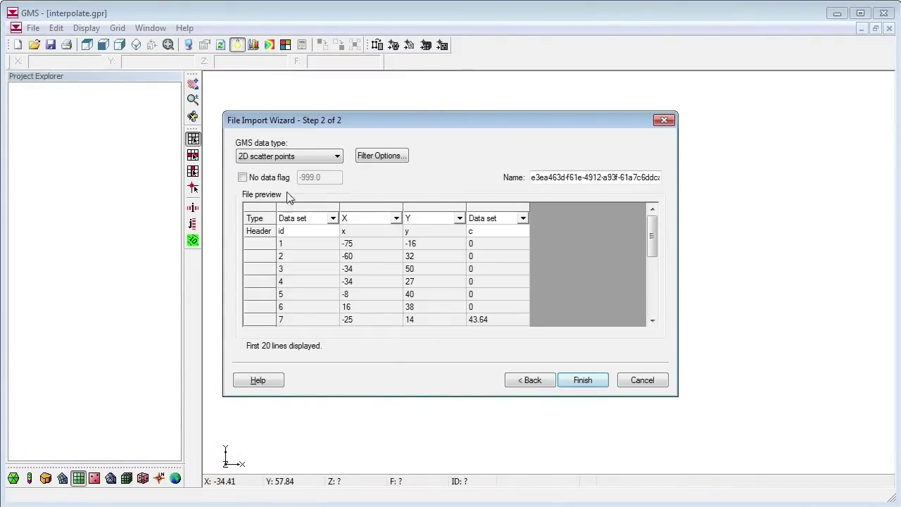
click(328, 219)
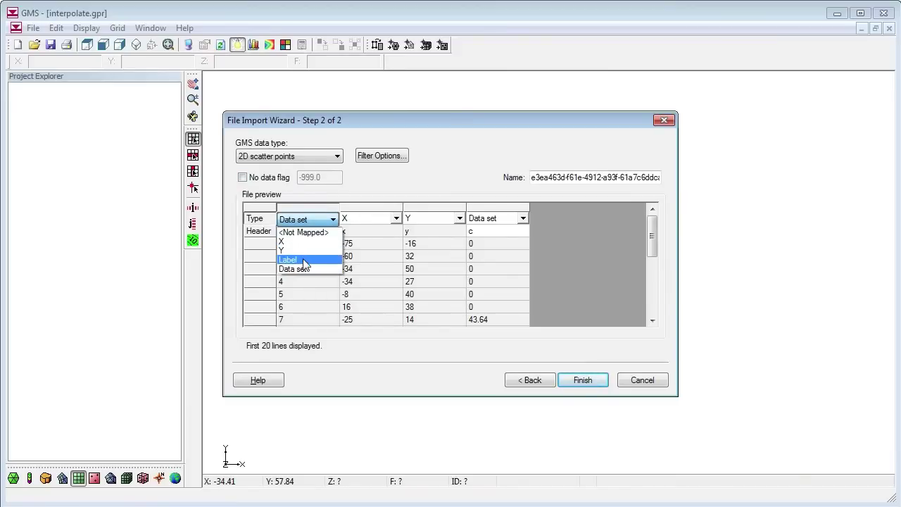
click(314, 261)
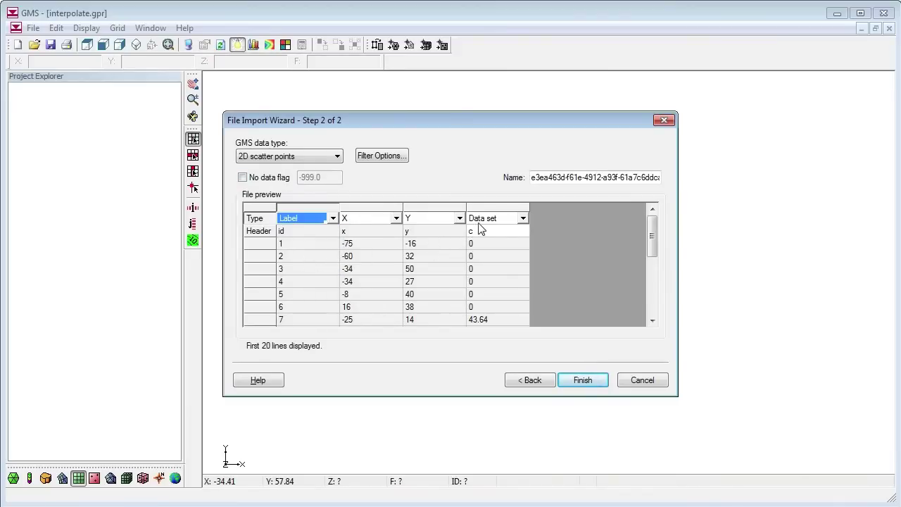
double_click(556, 178)
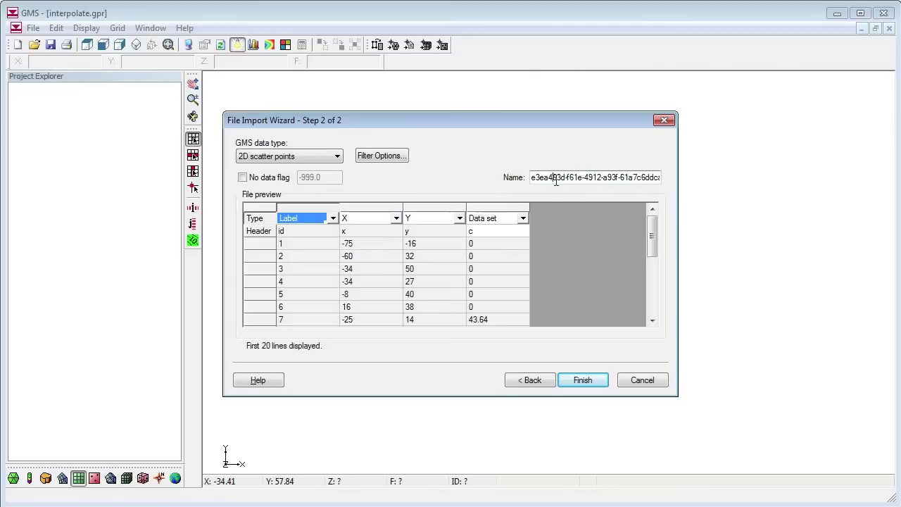
text(c)
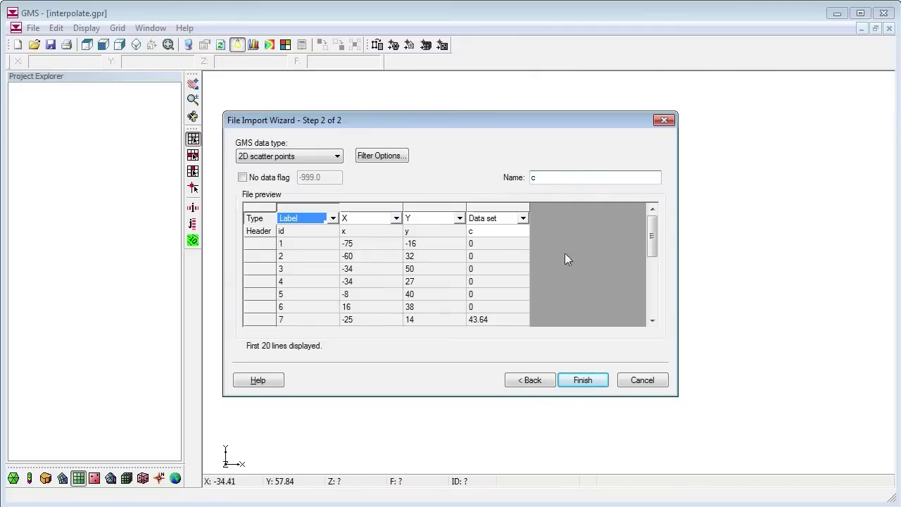
Finish the import and build a 70 × 40 cell bounding 2D grid over scatter set c, viewed obliquely
click(578, 381)
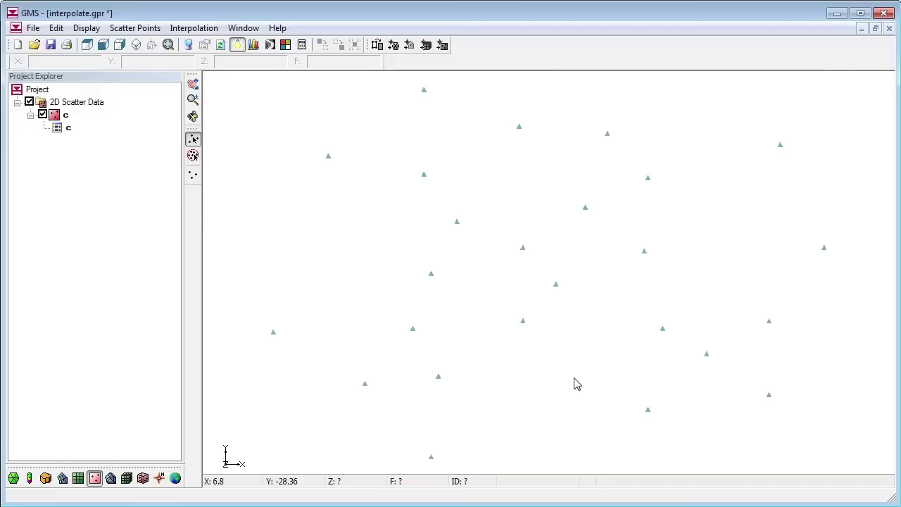
right_click(66, 115)
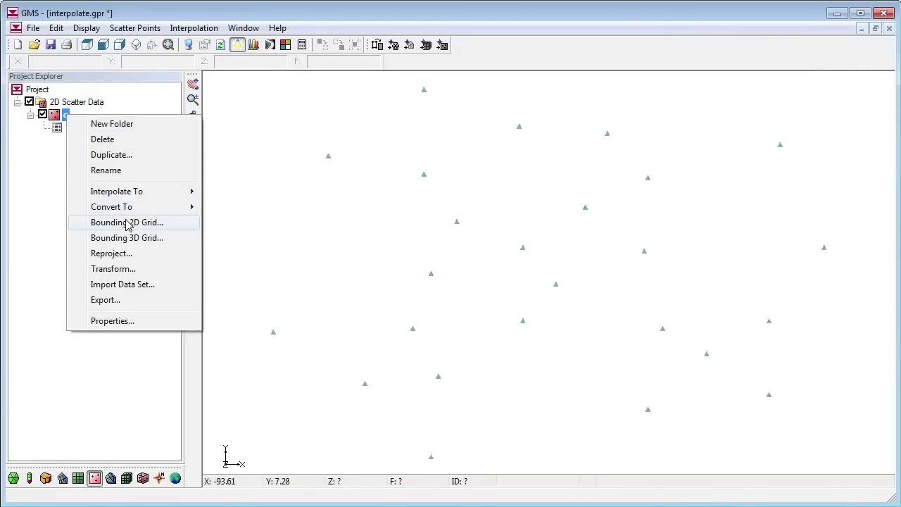
click(126, 222)
double_click(333, 197)
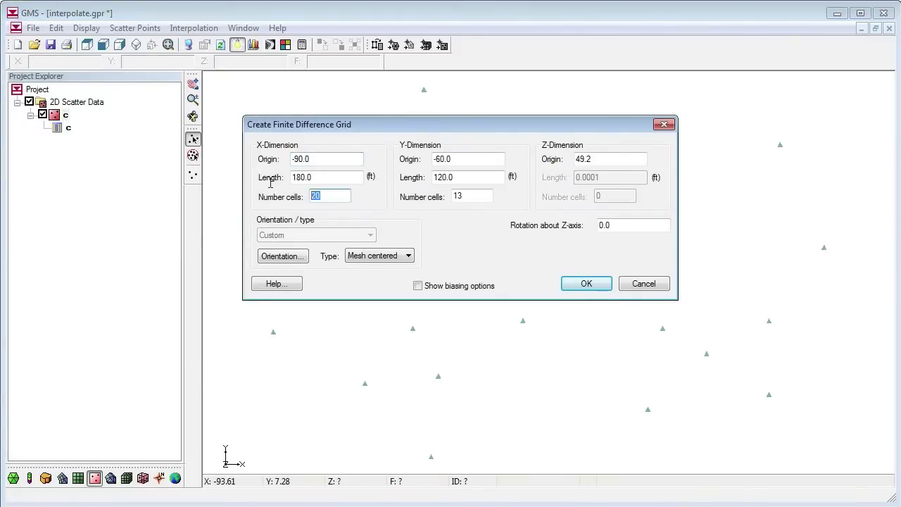
key(Tab)
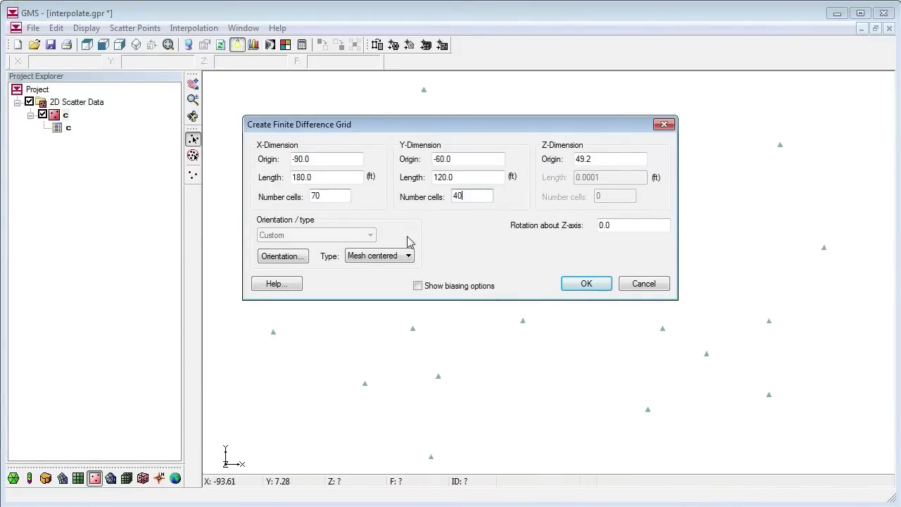
click(587, 284)
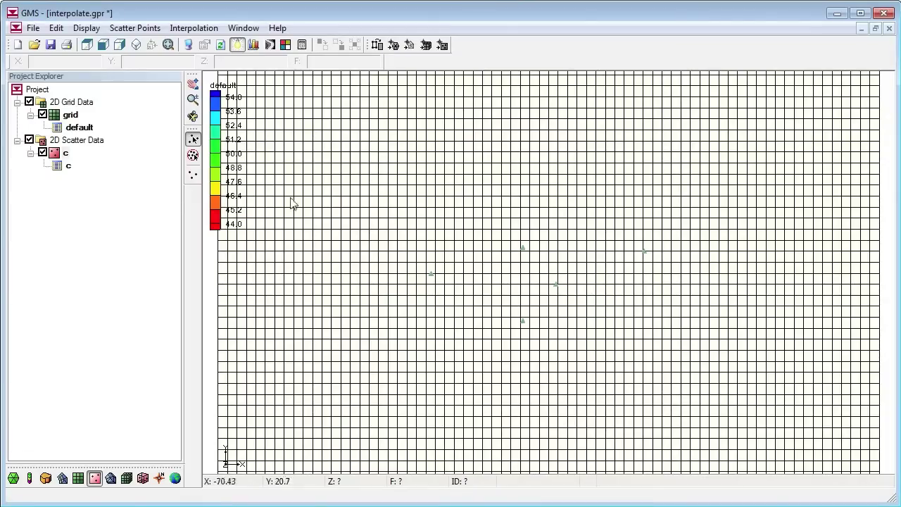
click(137, 45)
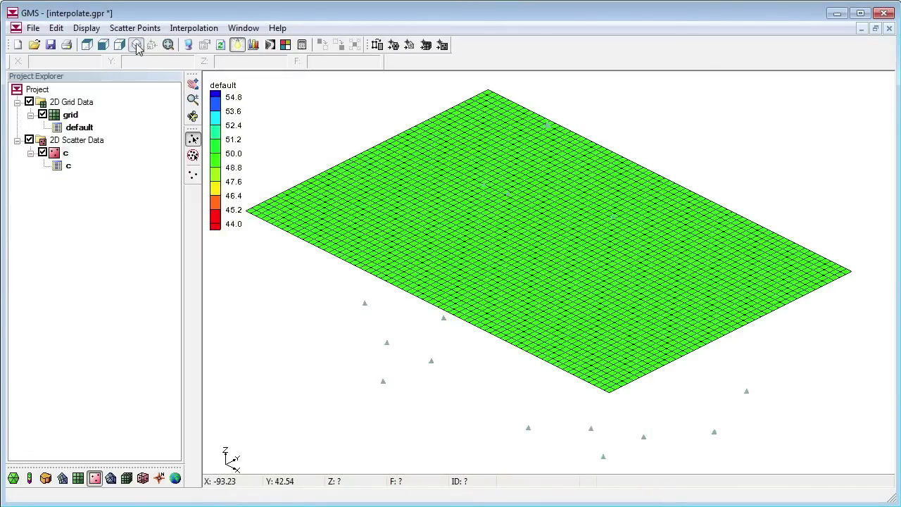
Choose inverse distance weighted 2D interpolation, keeping the gradient plane nodal function
click(193, 27)
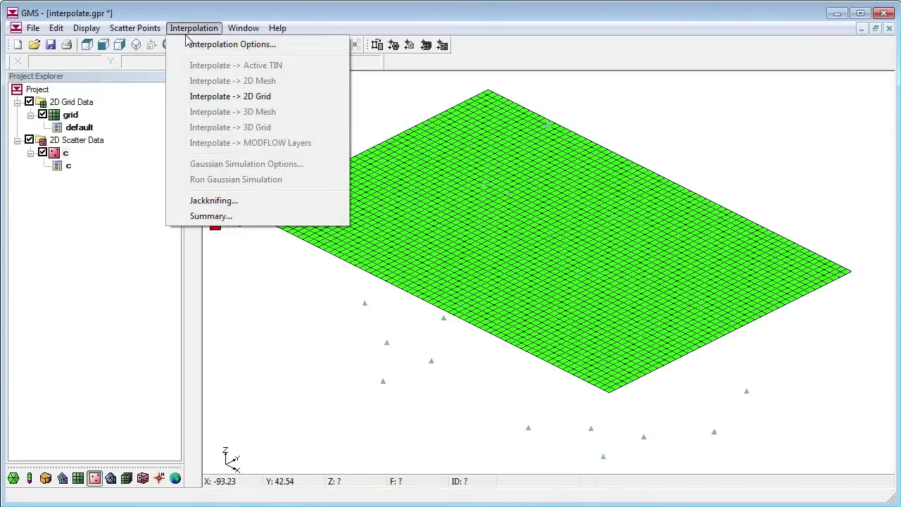
click(192, 45)
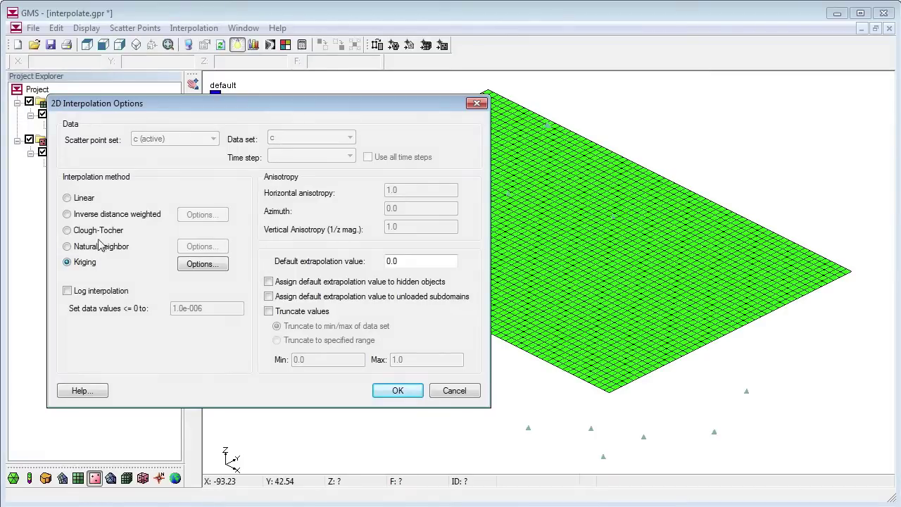
click(101, 214)
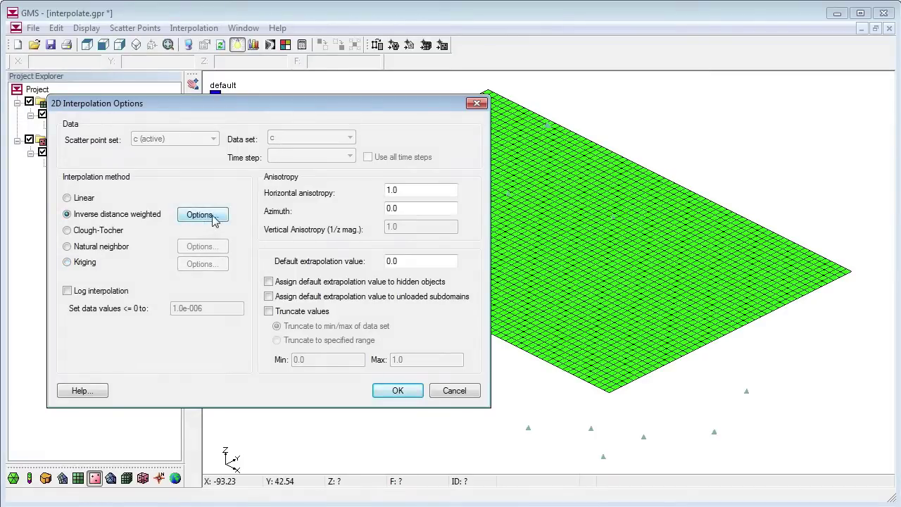
click(214, 217)
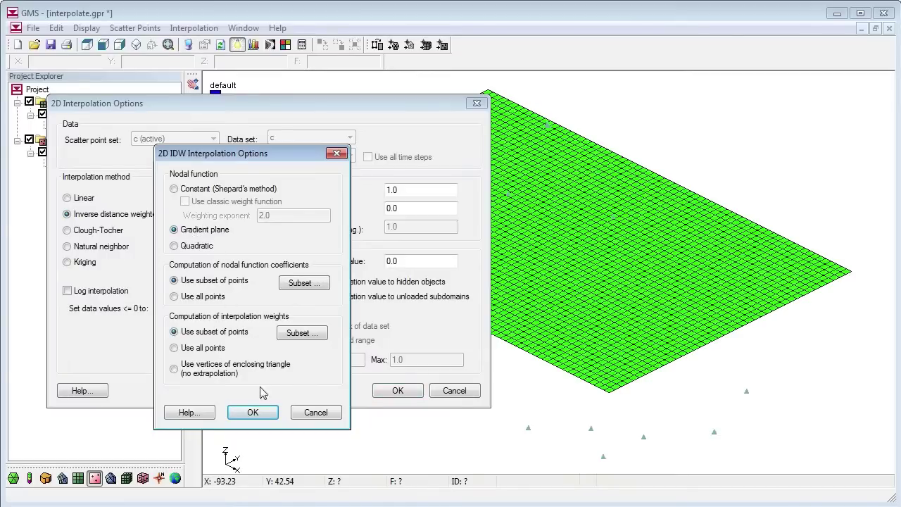
click(257, 411)
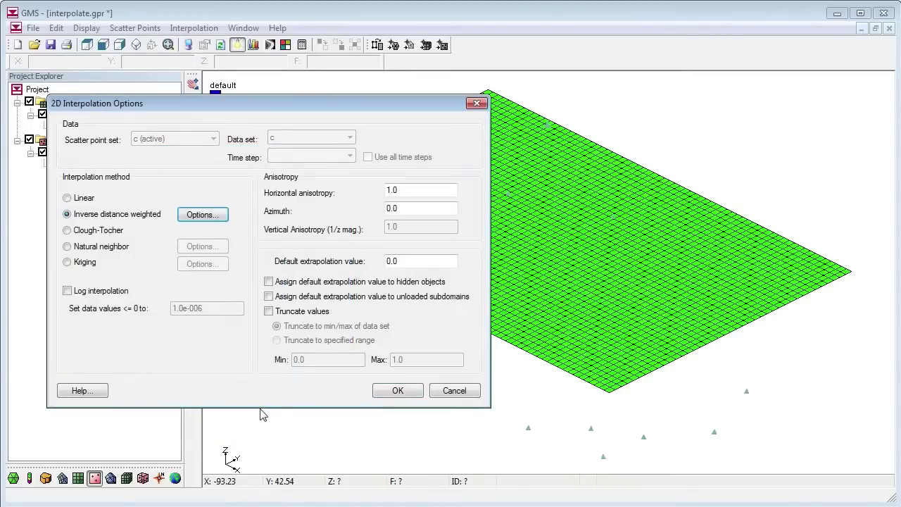
click(392, 392)
Interpolate scatter set c onto the 2D grid as c_idw_grad and rotate the framed surface
click(194, 28)
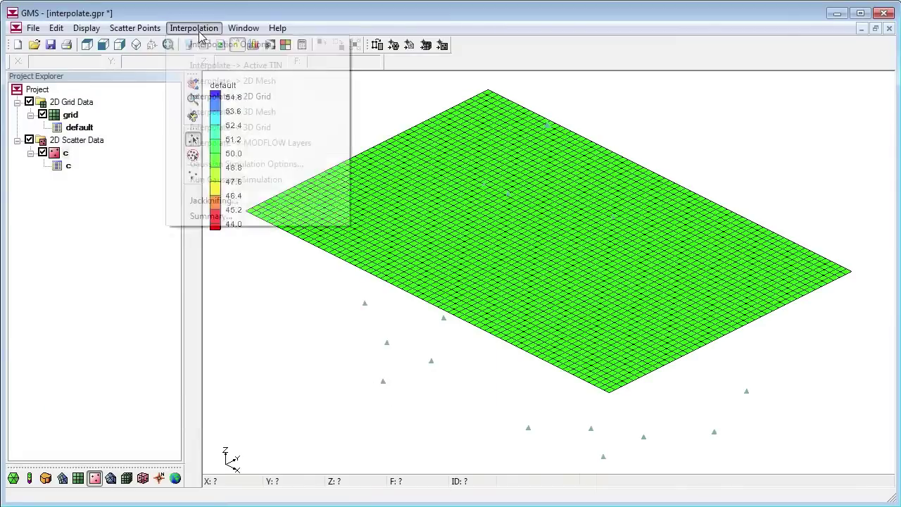
click(215, 98)
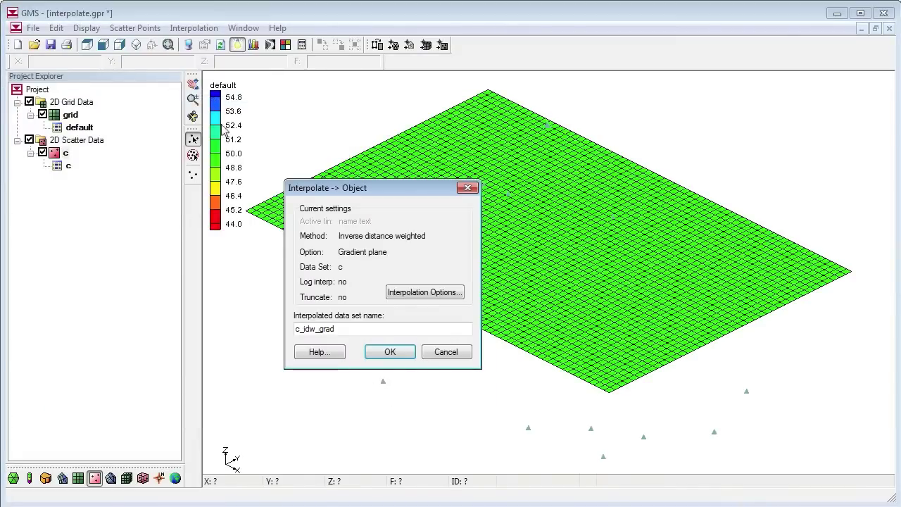
click(374, 358)
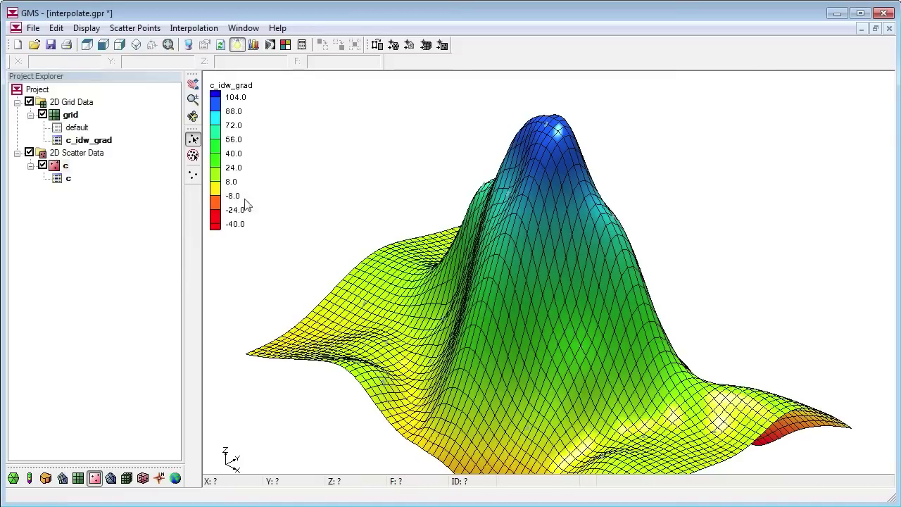
click(168, 44)
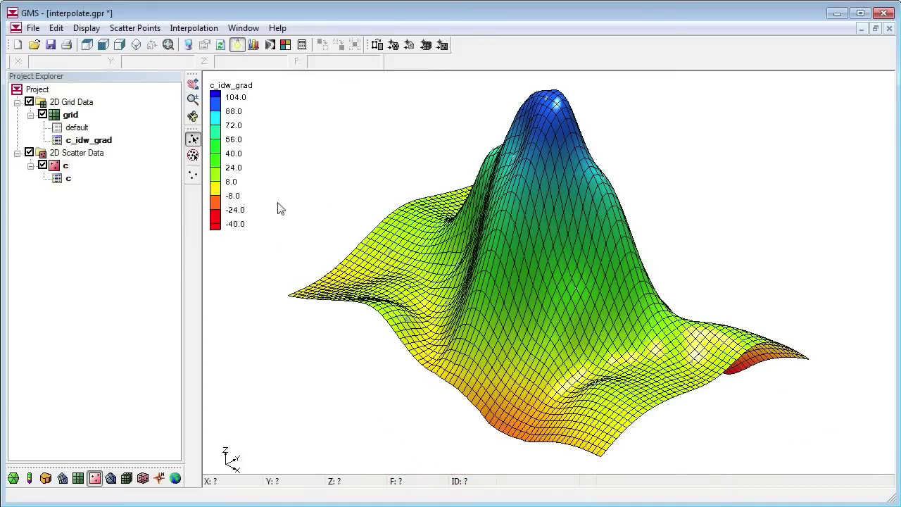
click(193, 116)
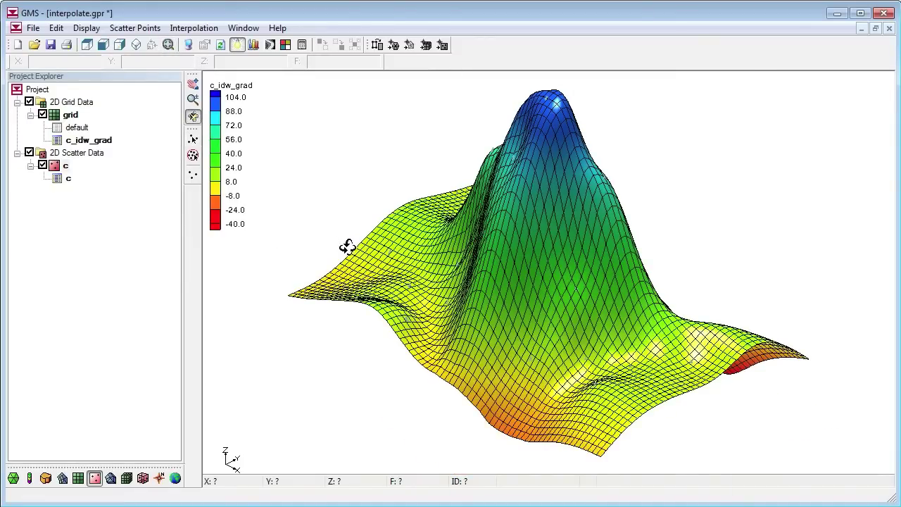
drag(348, 247, 330, 258)
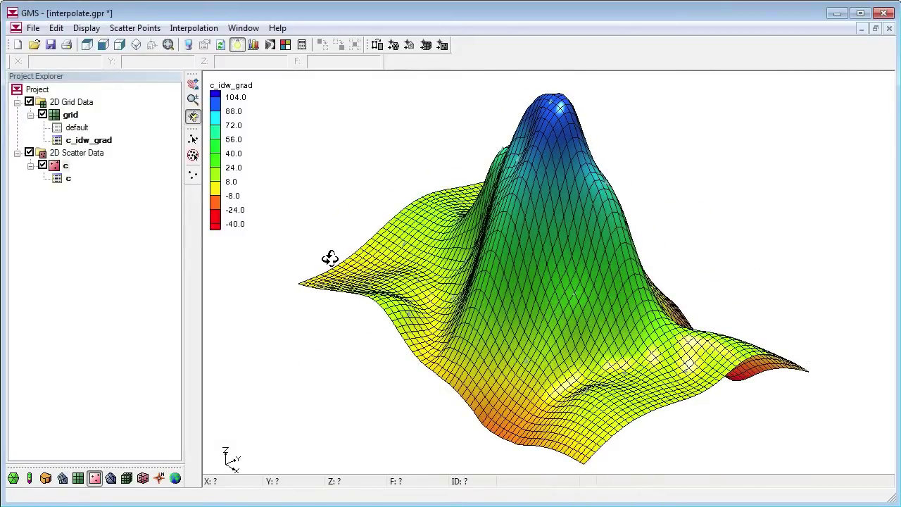
click(194, 28)
Switch to kriging, create experimental semivariogram_1 and add an initial spherical model structure
click(194, 45)
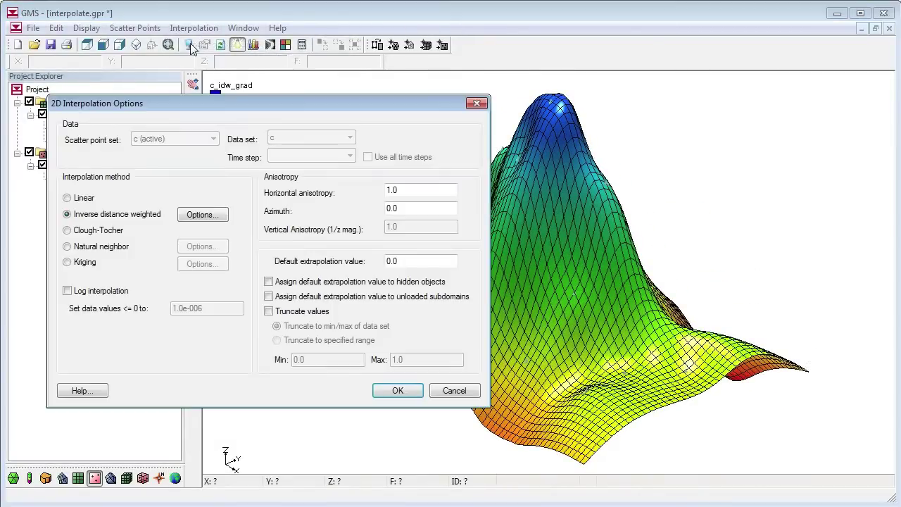
click(85, 263)
click(202, 264)
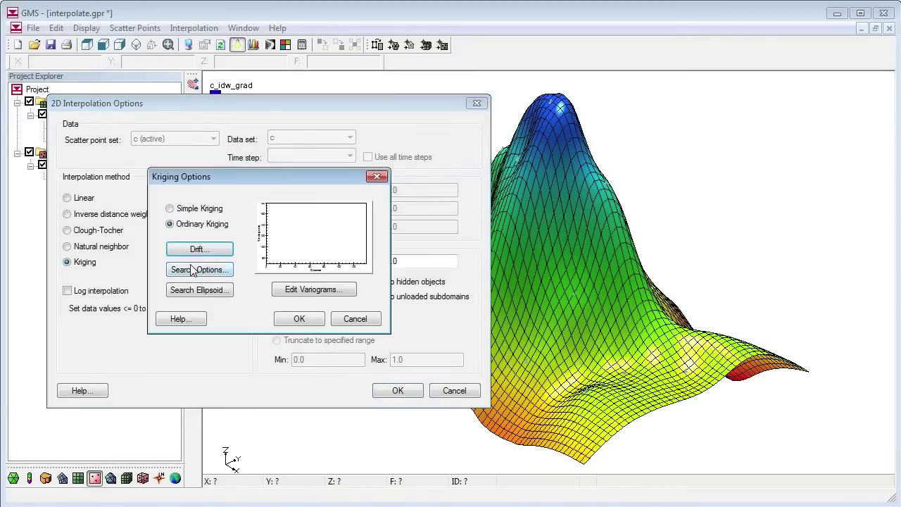
click(329, 291)
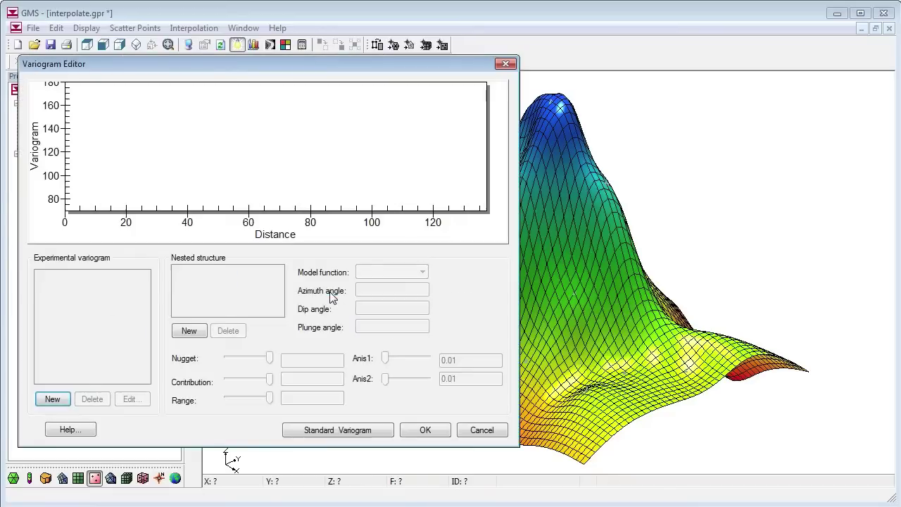
click(54, 399)
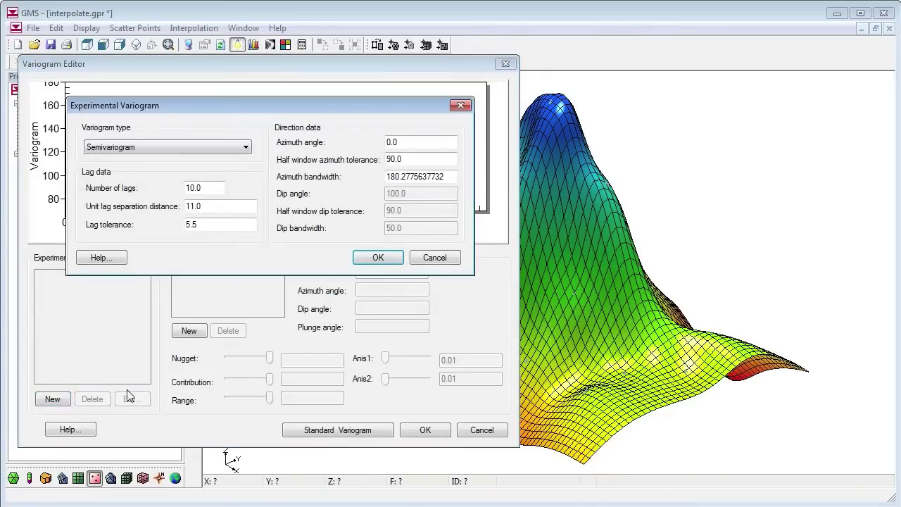
click(367, 259)
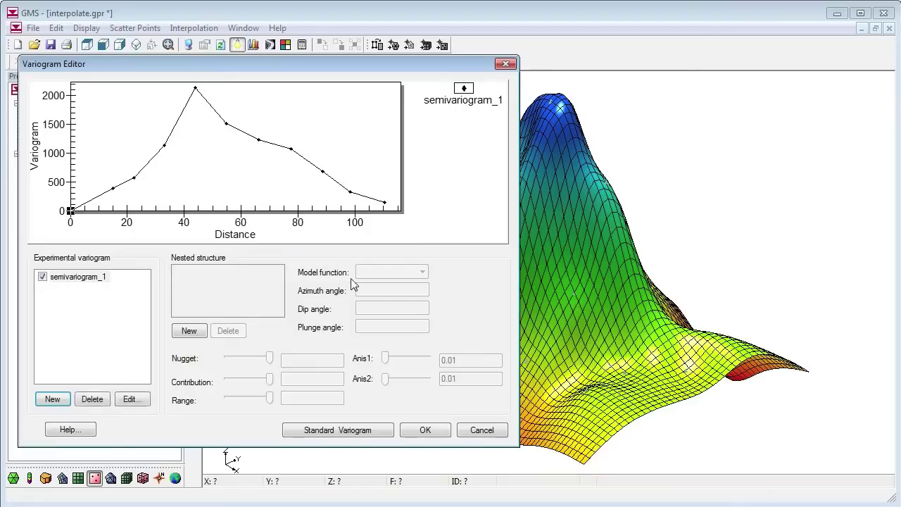
click(188, 330)
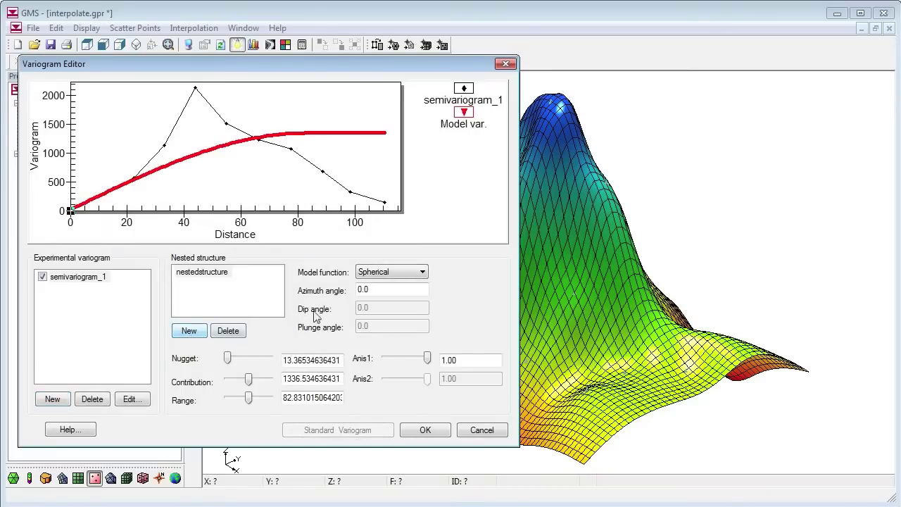
Set the variogram model to Gaussian with nugget 25, contribution 1965 and range 63
click(379, 273)
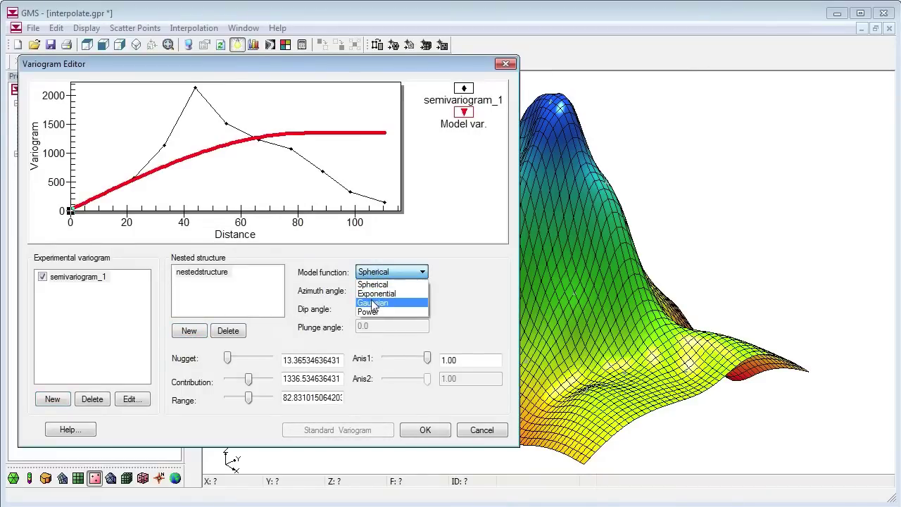
click(373, 302)
double_click(308, 360)
text(25)
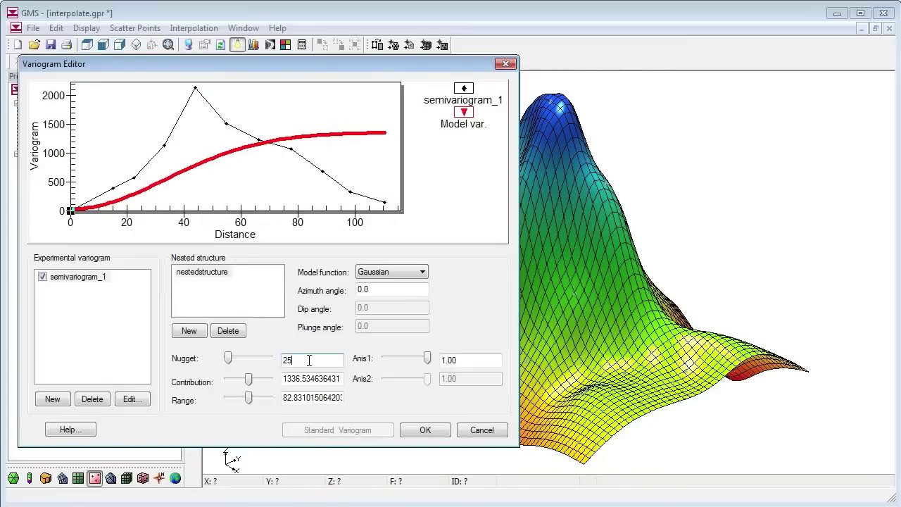
key(Tab)
text(1965)
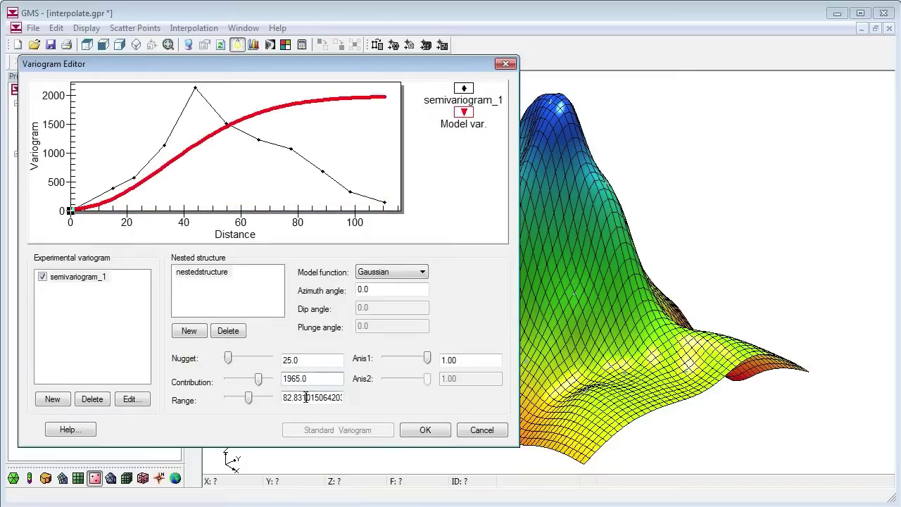
double_click(306, 398)
text(63)
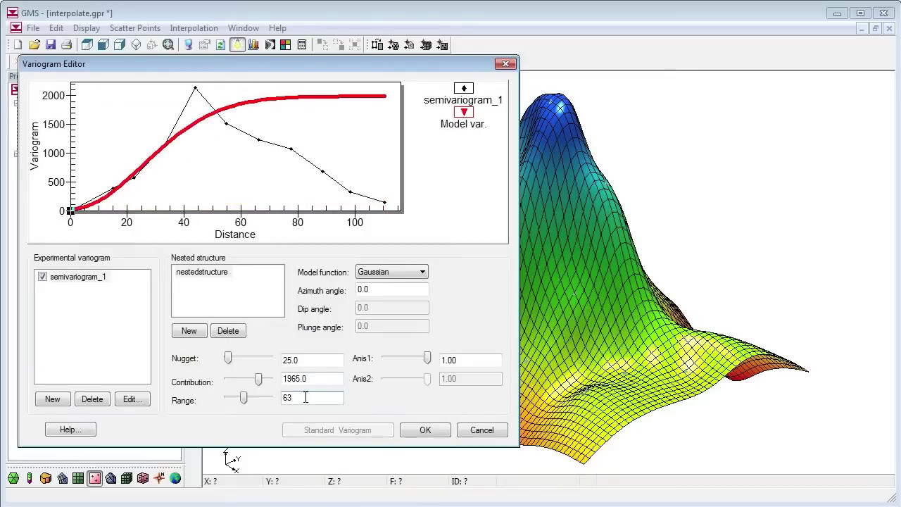
Accept the kriging settings, interpolate onto the 2D grid as c_krig, and orbit the surface
click(426, 430)
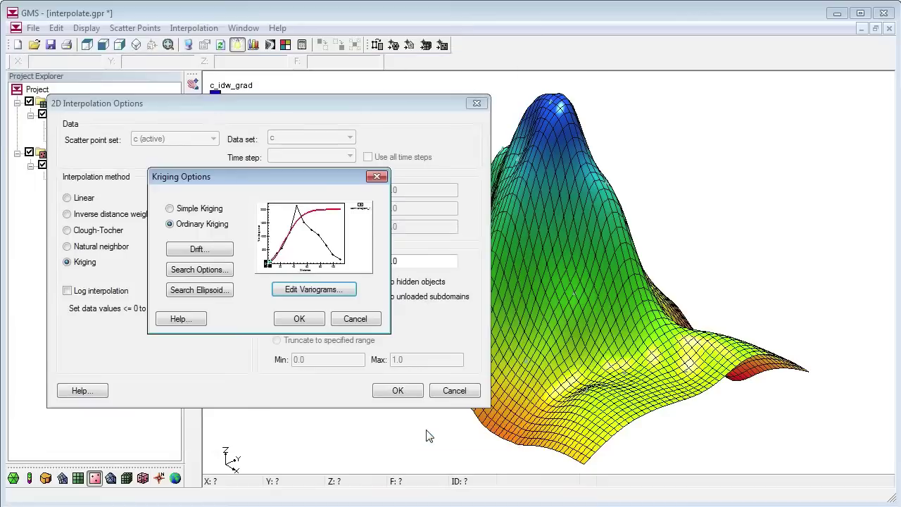
click(299, 319)
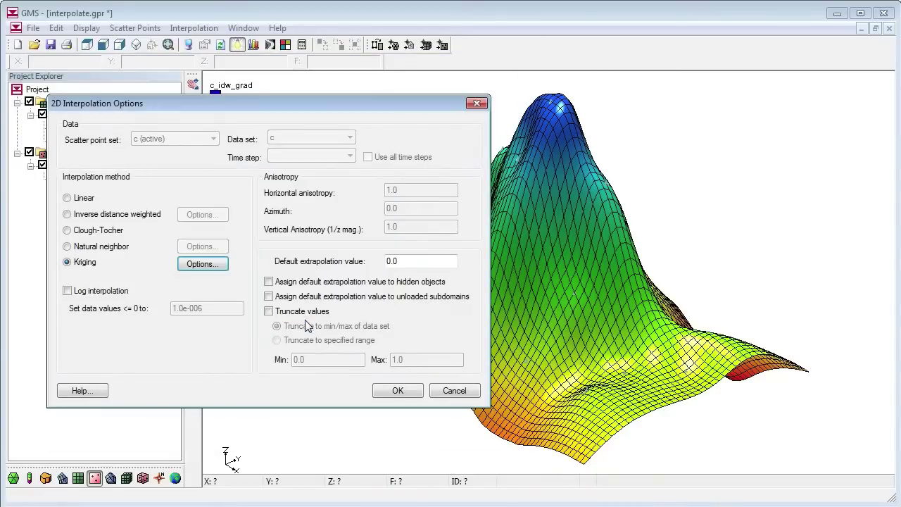
click(398, 390)
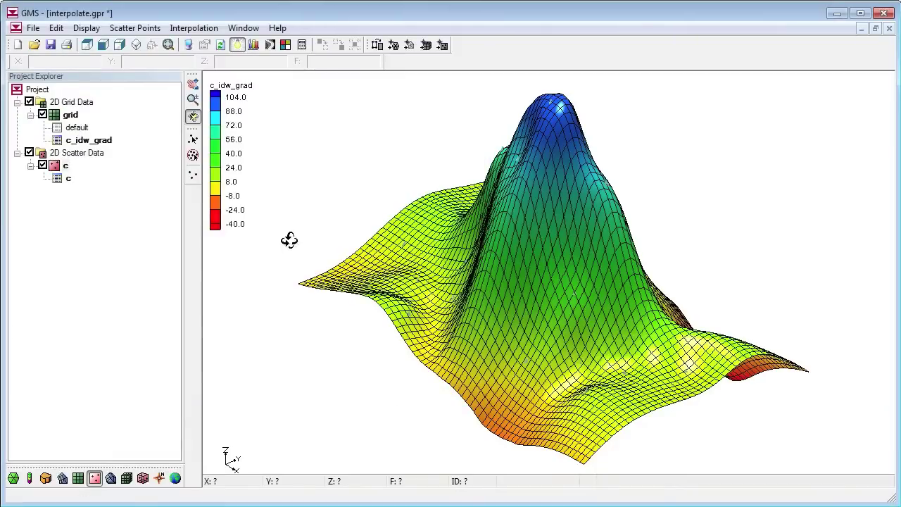
click(194, 28)
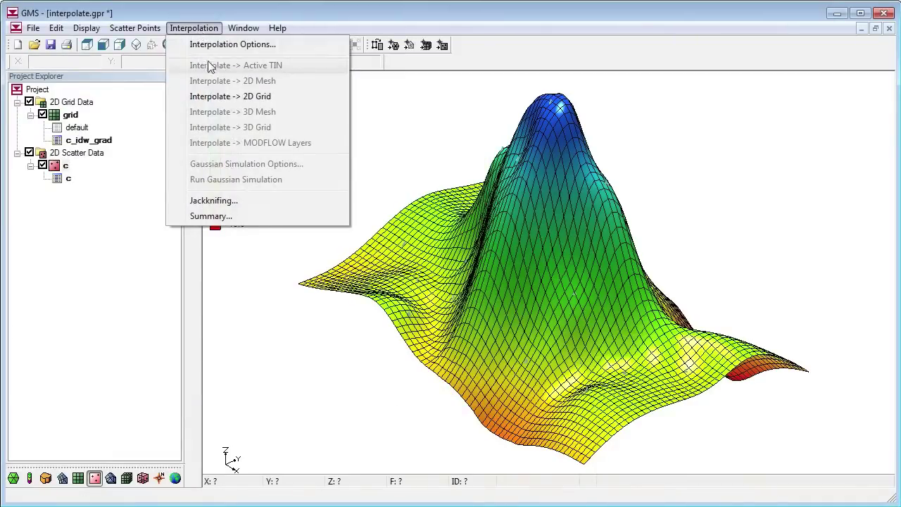
click(217, 98)
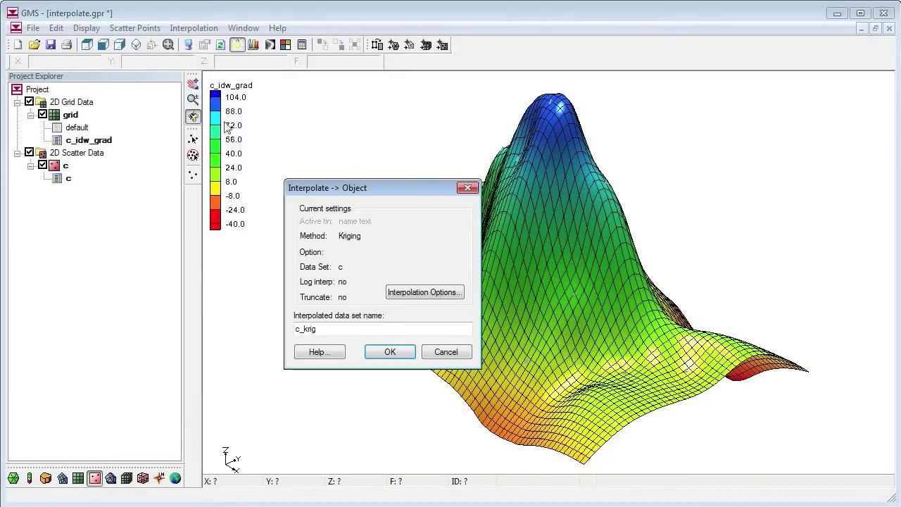
click(371, 350)
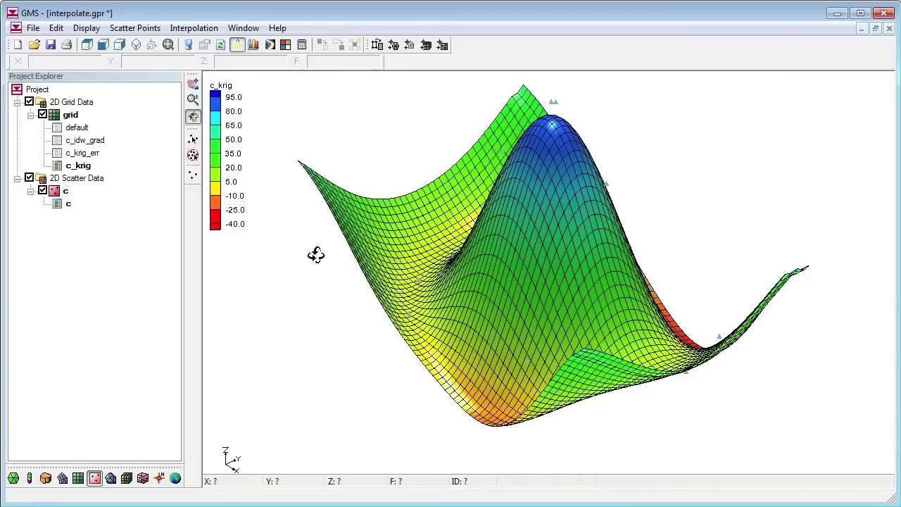
drag(339, 217, 348, 284)
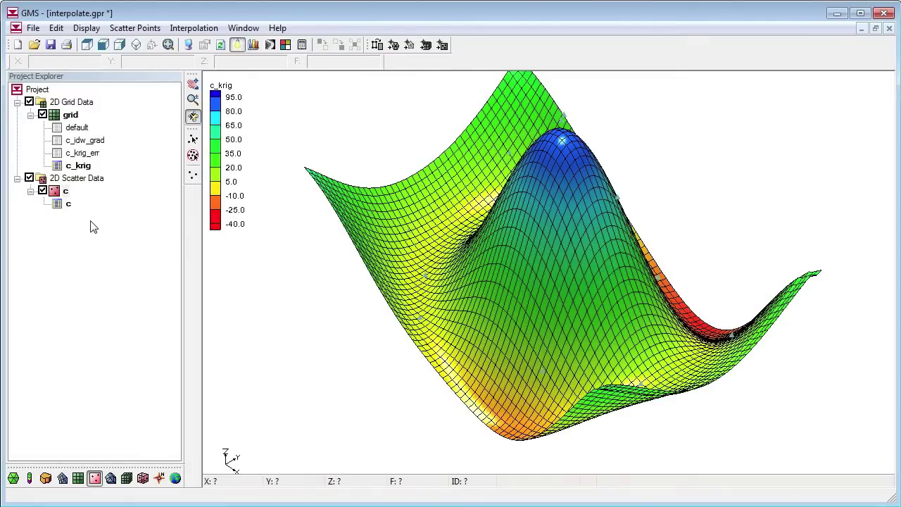
Alternate between the c_idw_grad and c_krig datasets to compare their surfaces
click(87, 143)
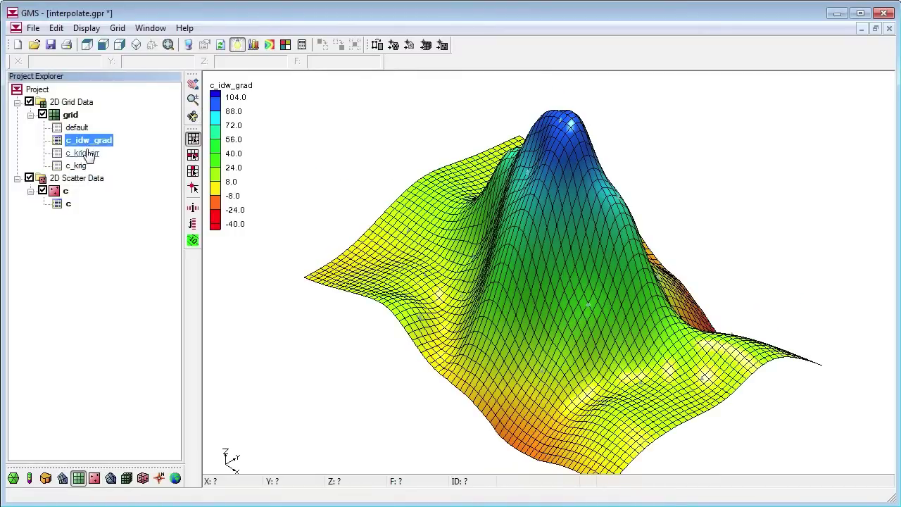
click(83, 167)
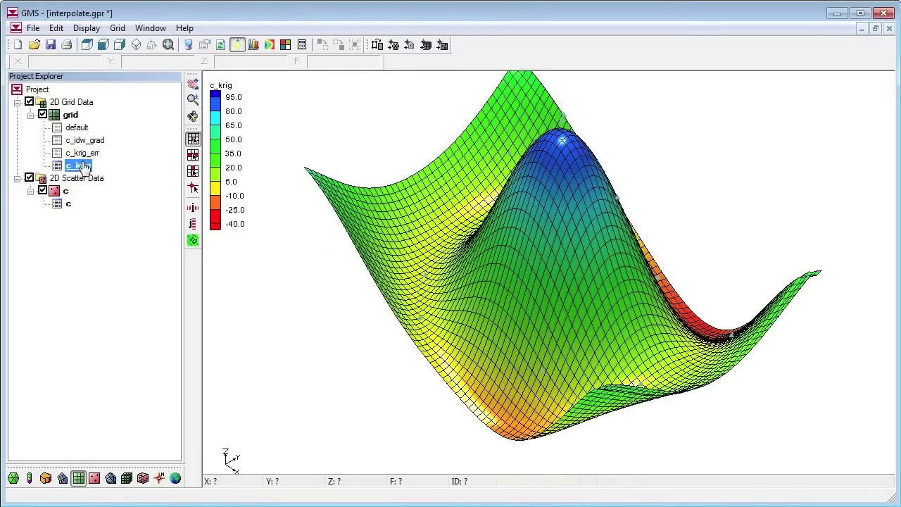
click(85, 144)
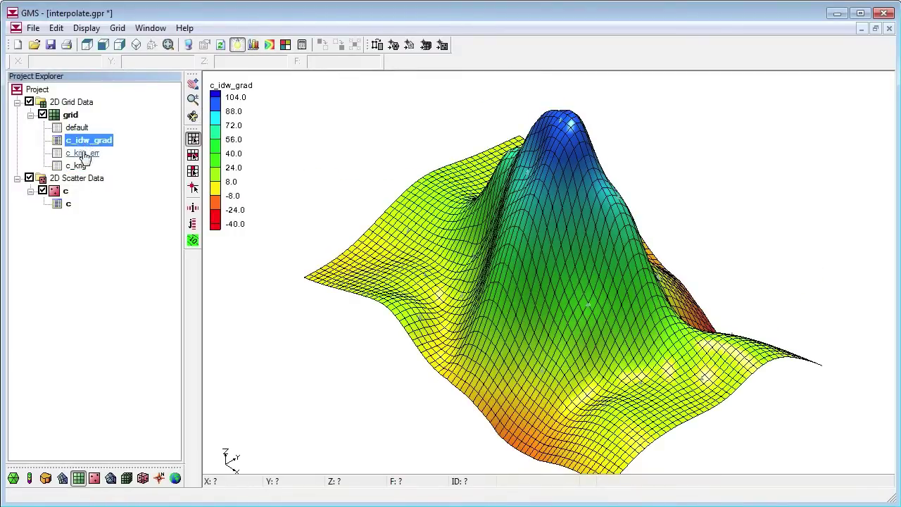
click(81, 168)
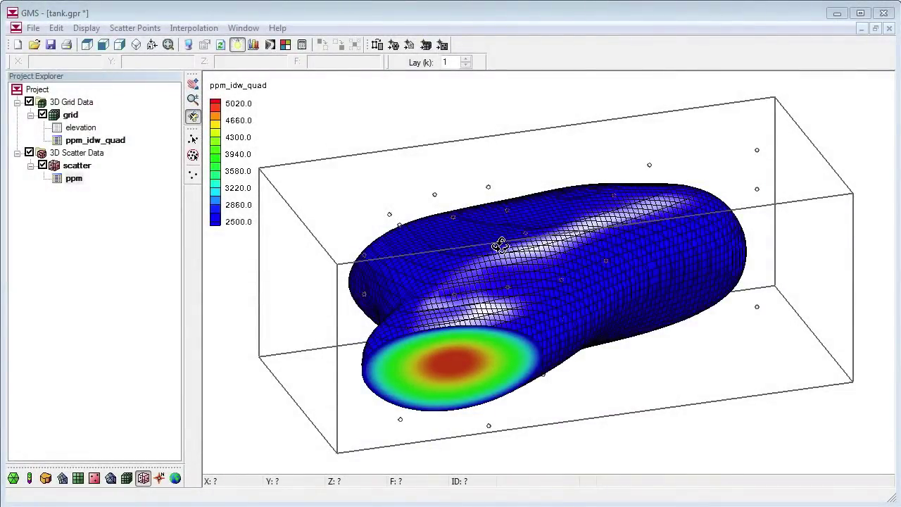
Orbit the view to examine the ppm_idw_quad isosurface plume from another side
drag(500, 245, 377, 222)
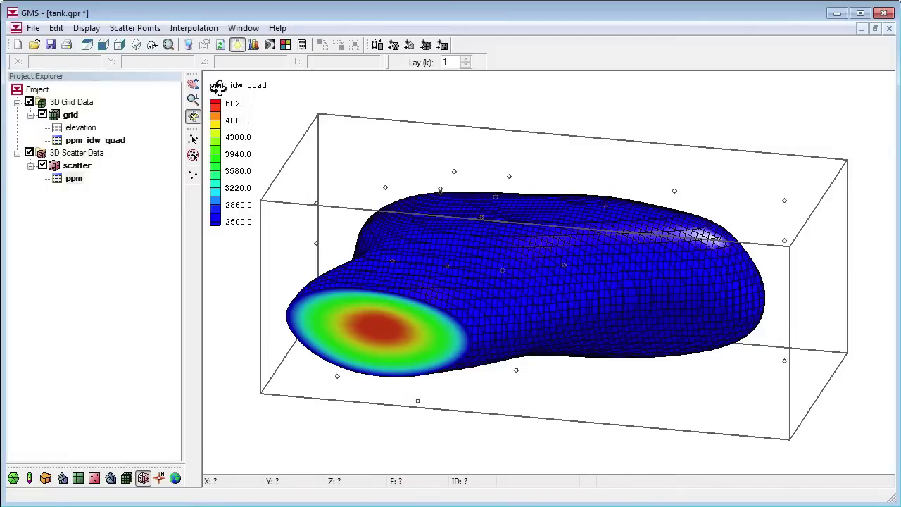
click(194, 28)
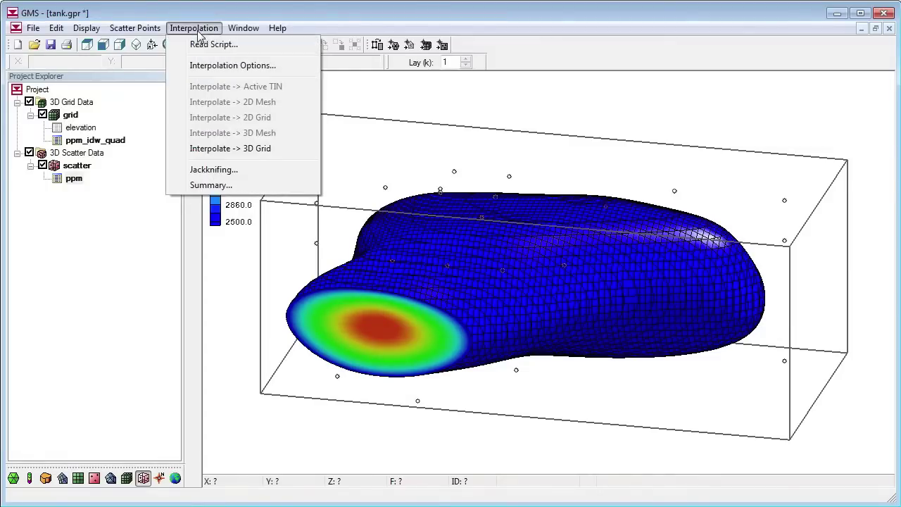
Switch the 3D interpolation method to kriging in Interpolation Options
click(208, 65)
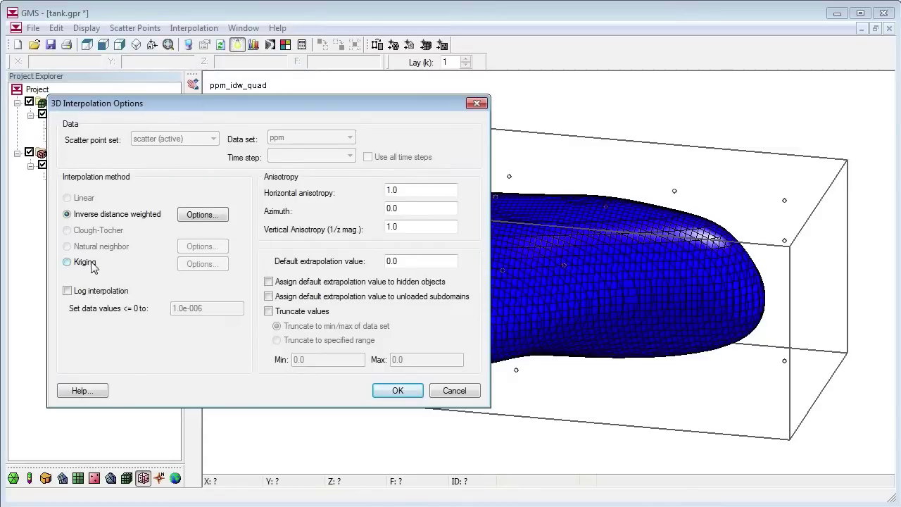
click(67, 262)
click(396, 392)
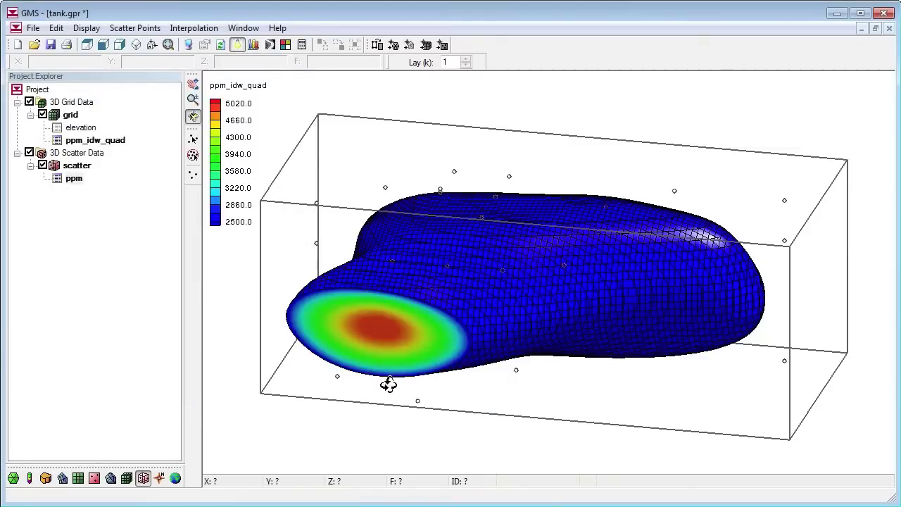
Interpolate the ppm scatter data onto the 3D grid as the ppm_krig dataset
click(194, 28)
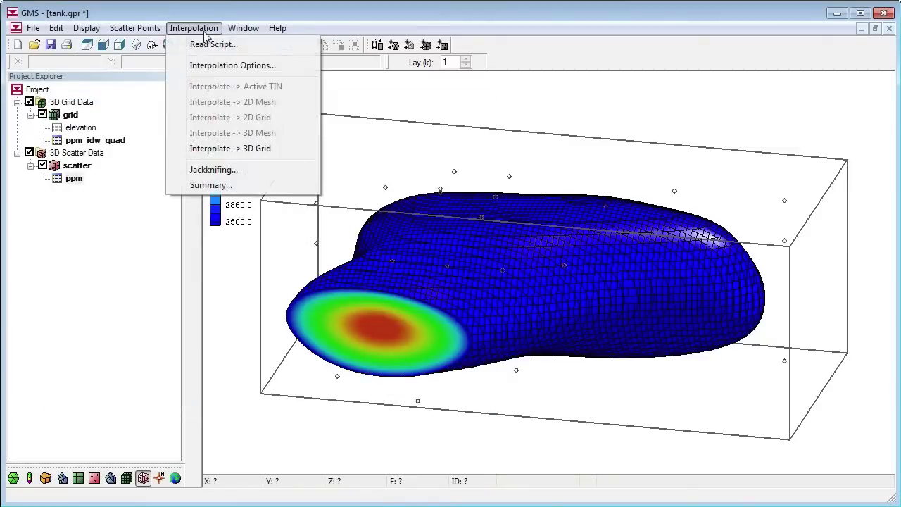
click(213, 148)
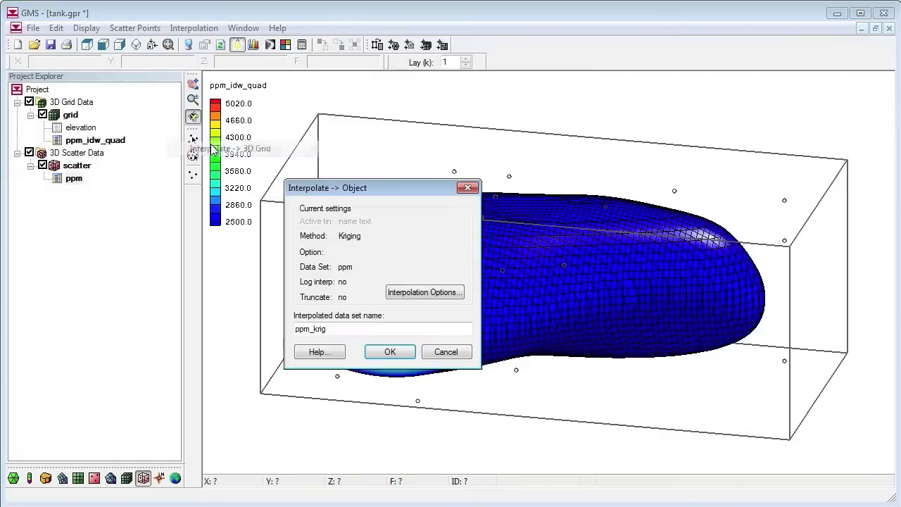
click(389, 352)
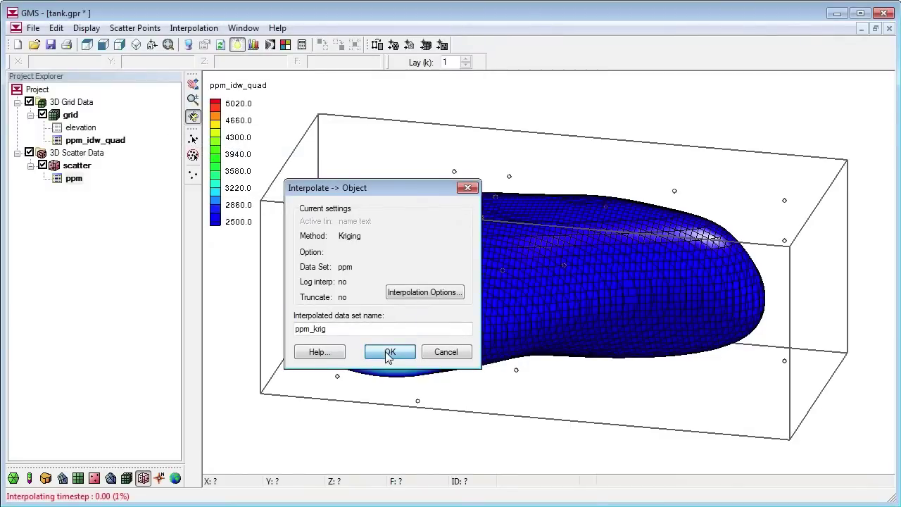